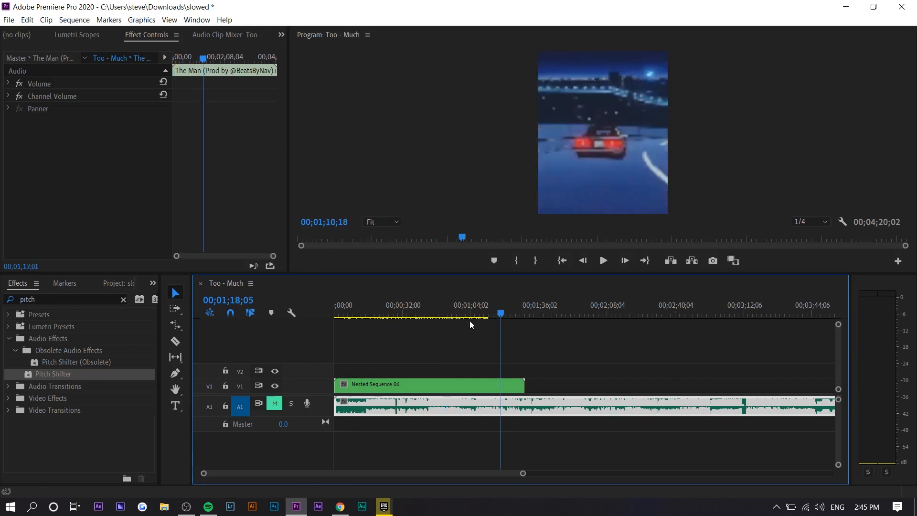
Return the playhead to the sequence start and set the program playback resolution to Full.
{"action": "key", "text": "Home"}
{"action": "left_click", "coordinate": [817, 223]}
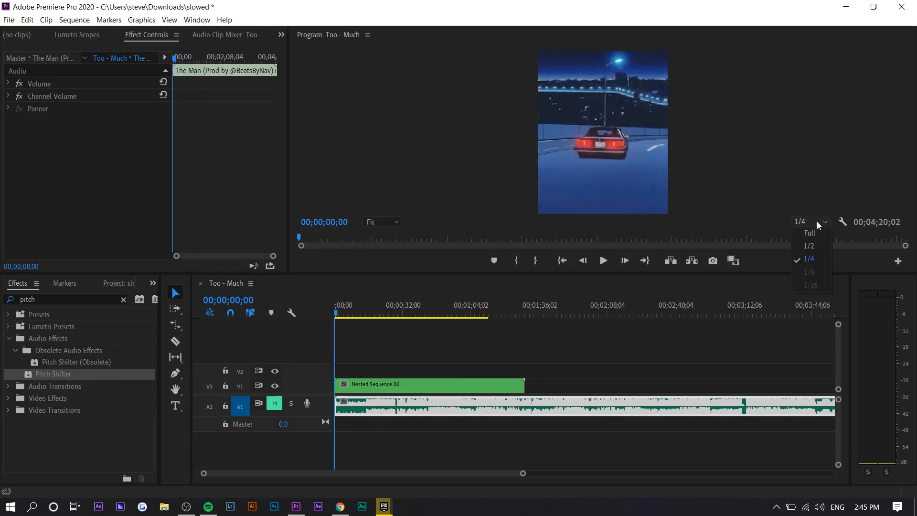
{"action": "left_click", "coordinate": [812, 234]}
Look through the GIPHY results for driving GIFs in the browser and return to Premiere Pro.
{"action": "key", "text": "alt+Tab"}
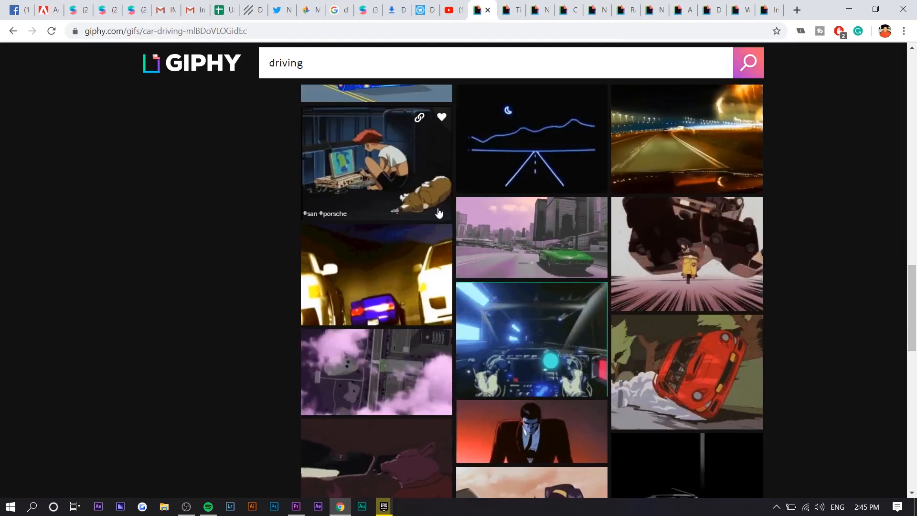
{"action": "scroll", "coordinate": [442, 249], "scroll_direction": "up", "scroll_amount": 10}
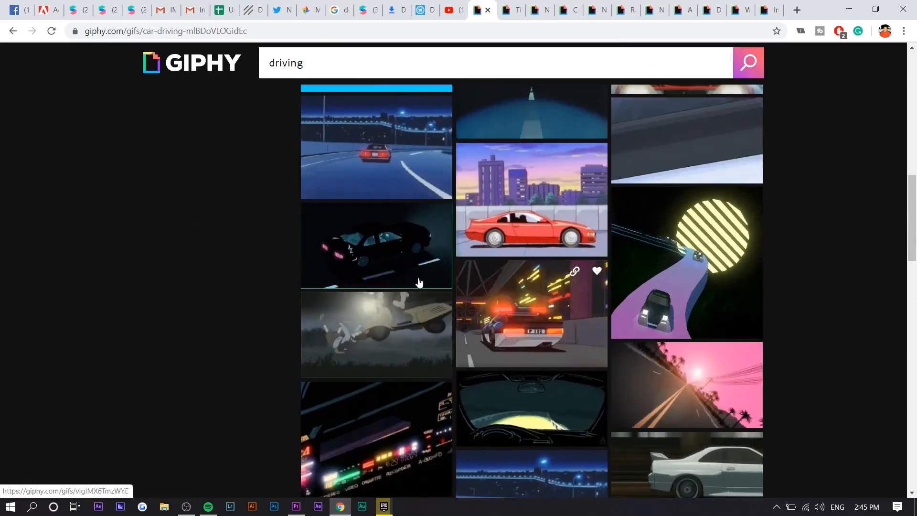
{"action": "key", "text": "alt+Tab"}
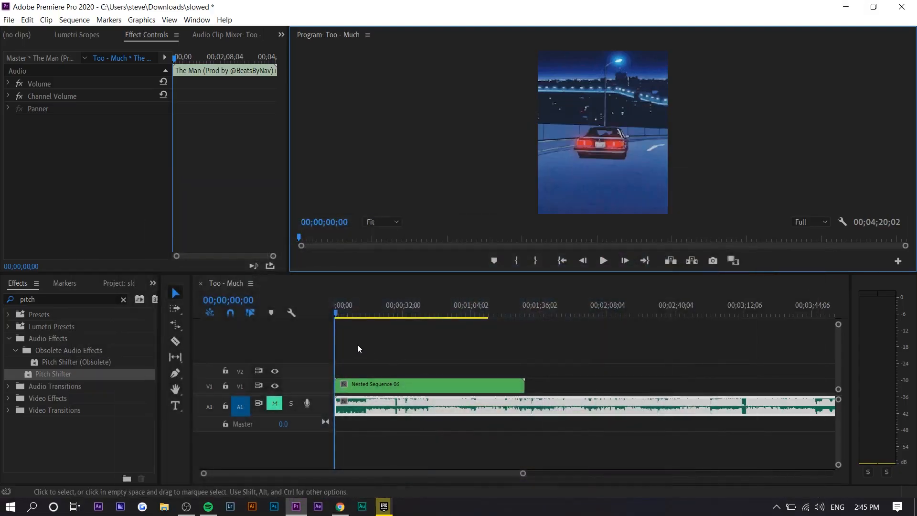
Unmute audio track A1 and set the song clip's speed to 85%.
{"action": "left_click", "coordinate": [275, 404]}
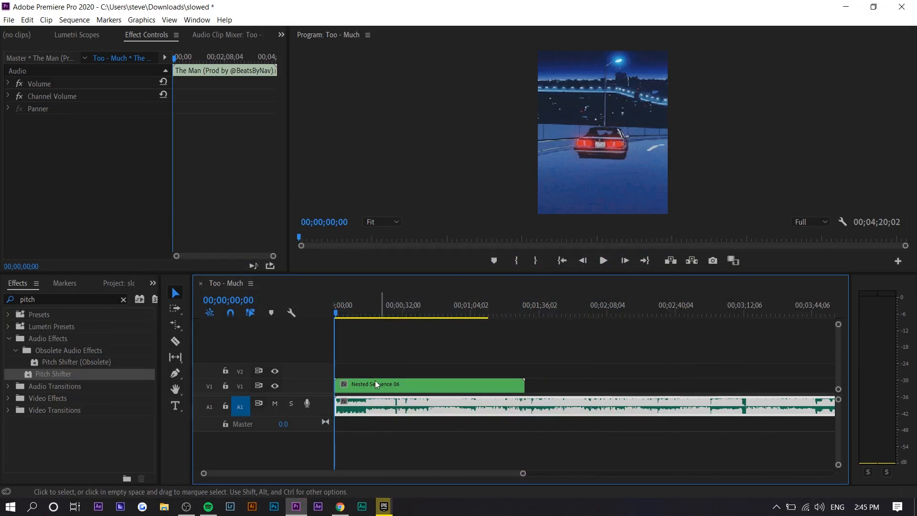
{"action": "right_click", "coordinate": [374, 408]}
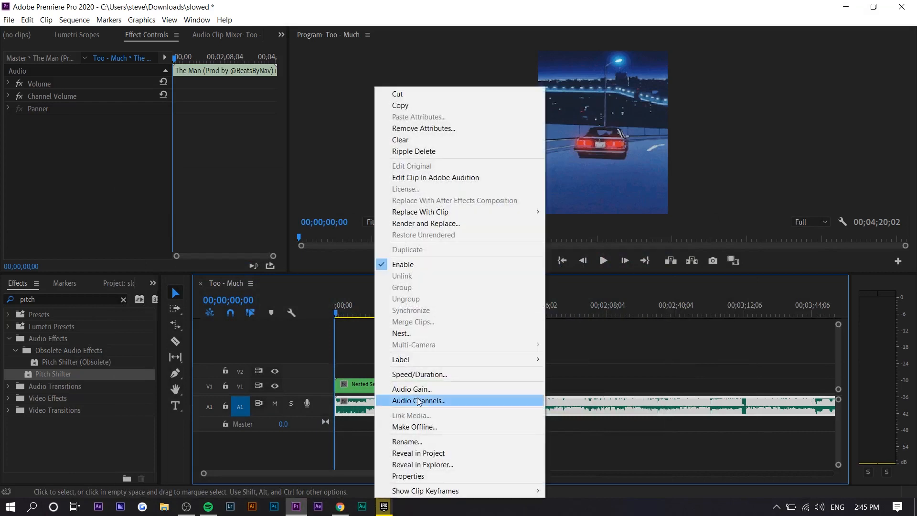
{"action": "left_click", "coordinate": [391, 374]}
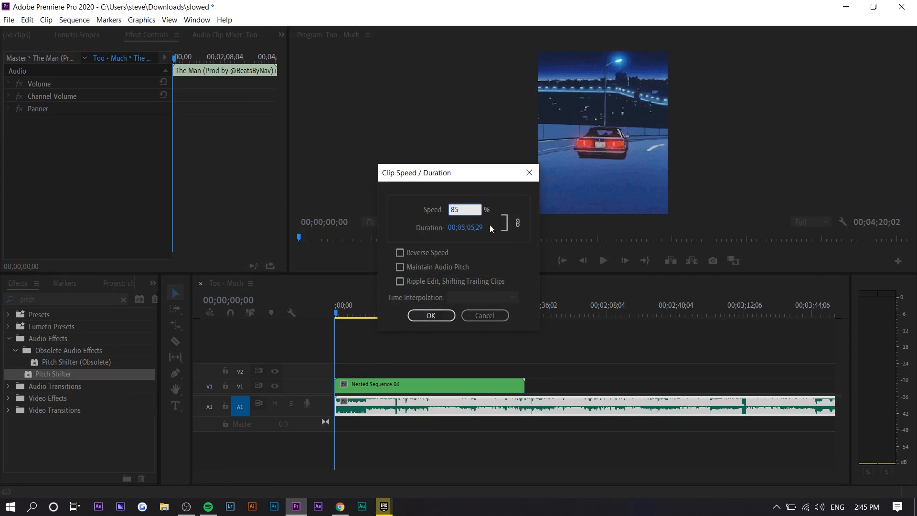
{"action": "left_click", "coordinate": [431, 315]}
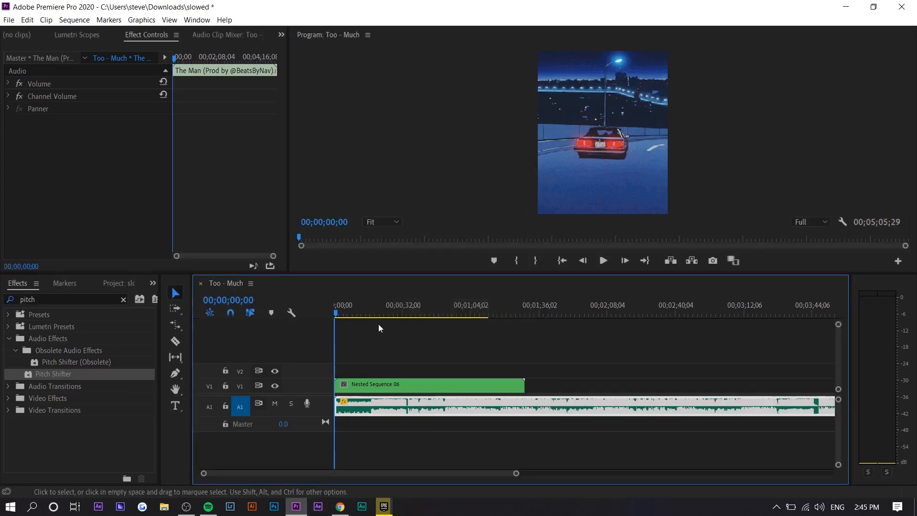
Play the slowed song from about 18 seconds into the sequence.
{"action": "scroll", "coordinate": [432, 383], "scroll_direction": "down", "scroll_amount": 2}
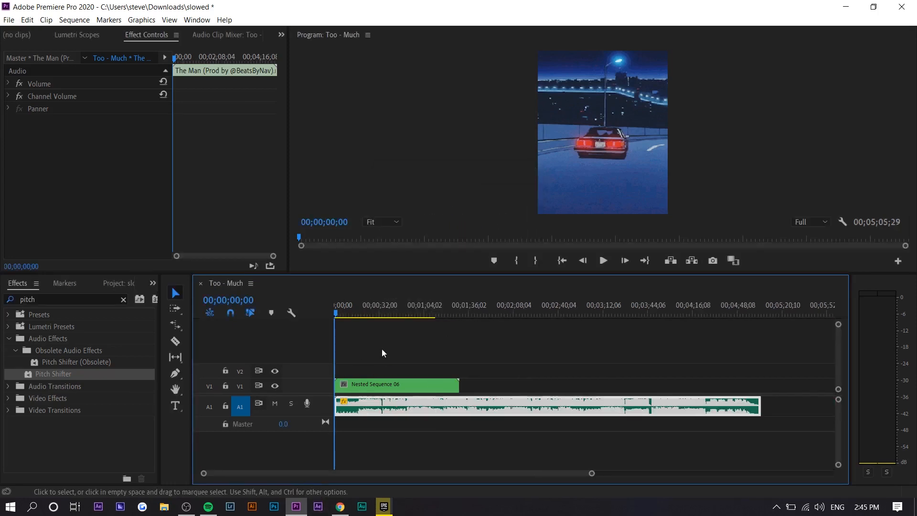
{"action": "left_click", "coordinate": [359, 307]}
{"action": "key", "text": "space"}
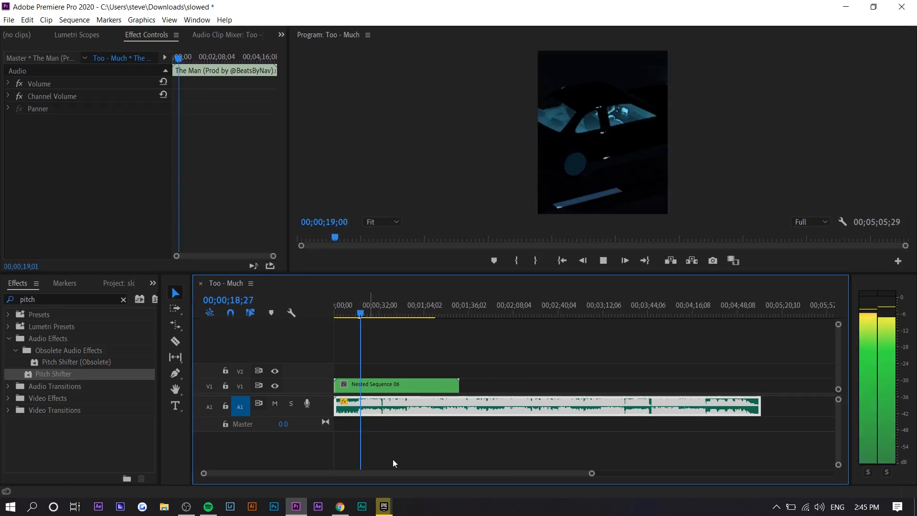
Set the song clip's speed back to 100% and play it from about one minute to hear the original tempo.
{"action": "right_click", "coordinate": [402, 407]}
{"action": "left_click", "coordinate": [440, 376]}
{"action": "type", "text": "100"}
{"action": "key", "text": "Return"}
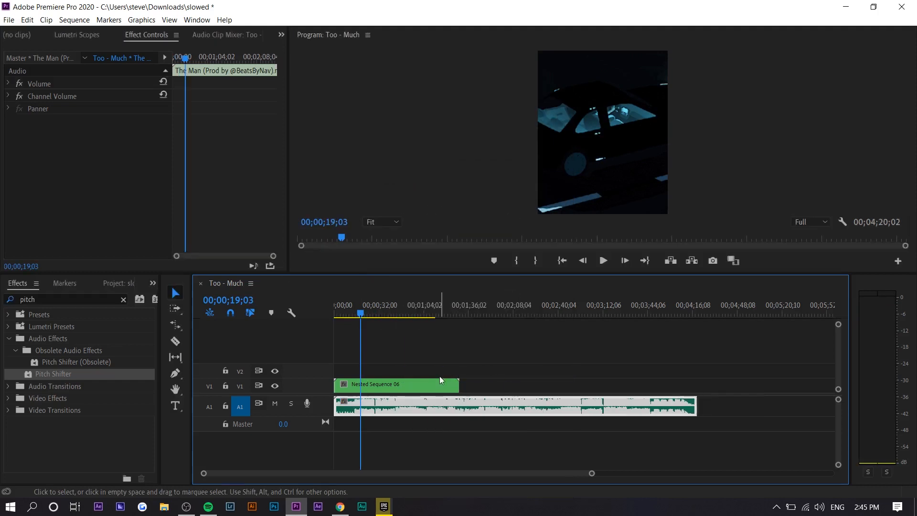
{"action": "left_click", "coordinate": [419, 305]}
{"action": "key", "text": "space"}
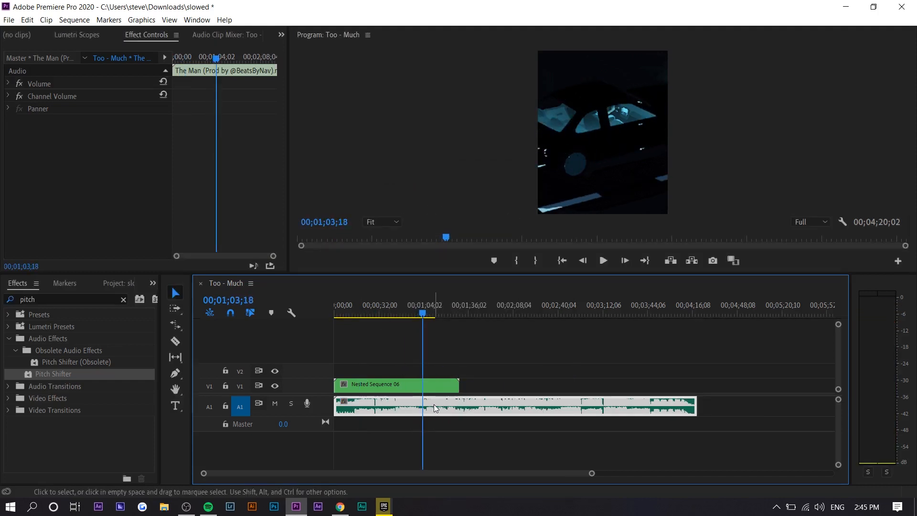
Set the song clip's speed to 85% again and play the same passage for comparison.
{"action": "right_click", "coordinate": [434, 405]}
{"action": "left_click", "coordinate": [477, 376]}
{"action": "type", "text": "96"}
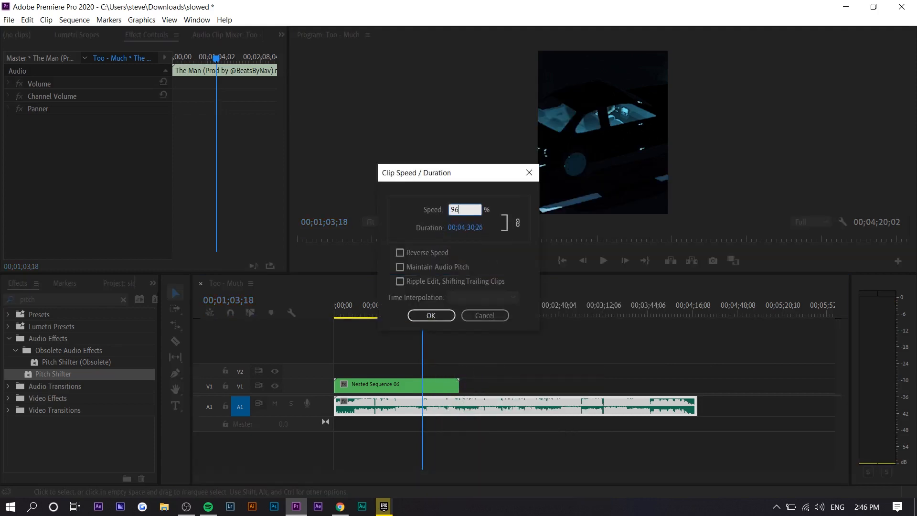
{"action": "key", "text": "Return"}
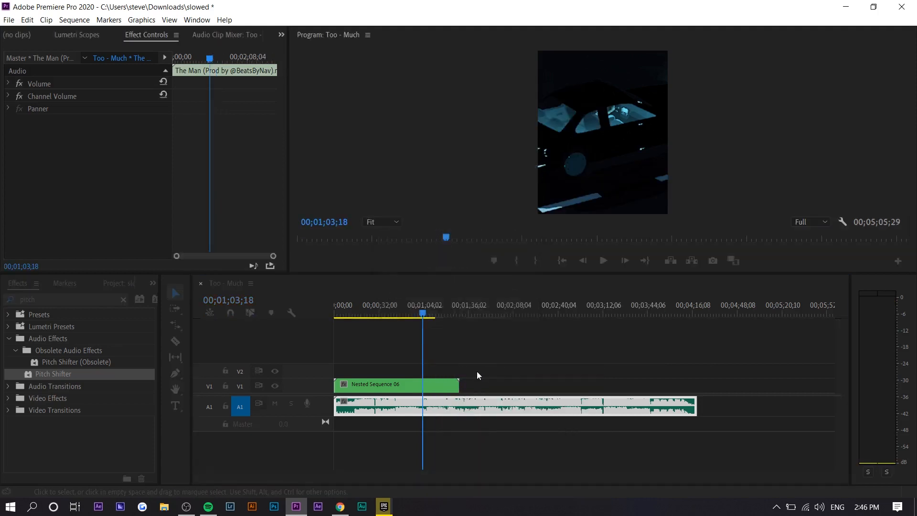
{"action": "key", "text": "space"}
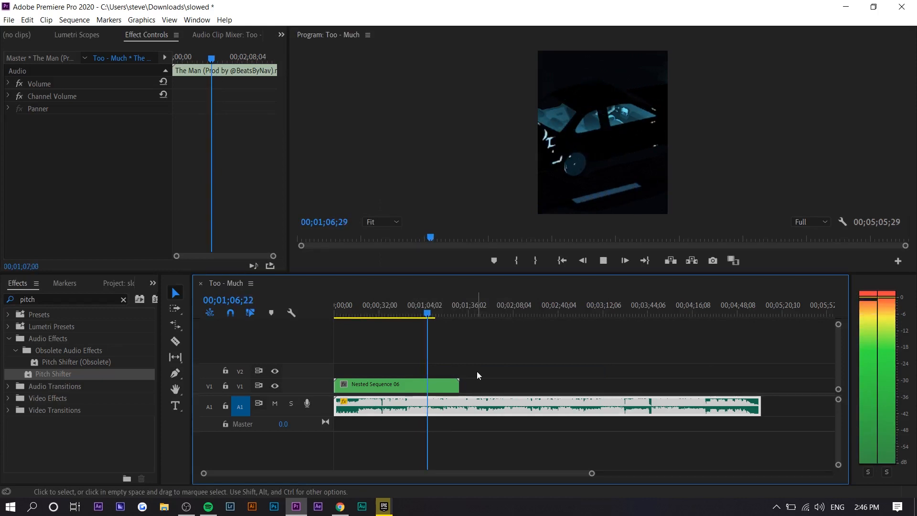
{"action": "key", "text": "space"}
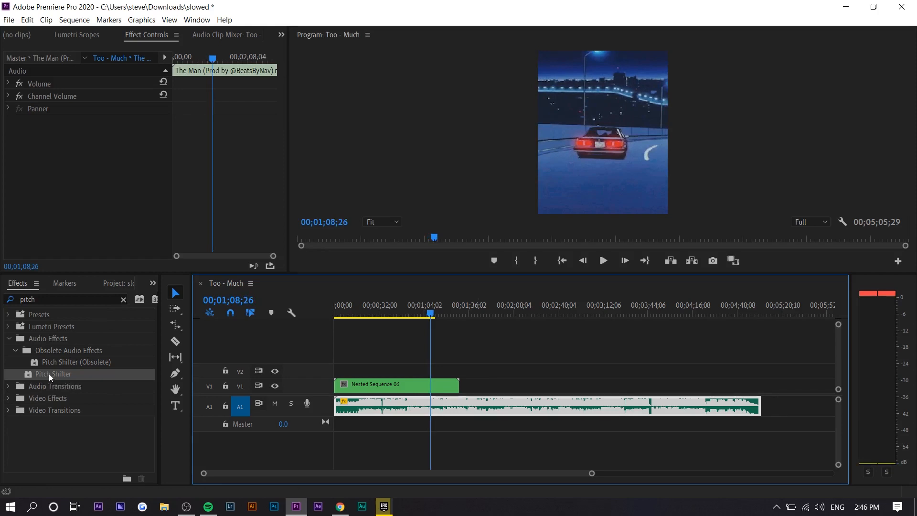
Apply the Pitch Shifter effect to the song clip and set its pitch transpose to -2 semi-tones.
{"action": "left_click_drag", "start_coordinate": [49, 373], "coordinate": [438, 408]}
{"action": "left_click", "coordinate": [126, 134]}
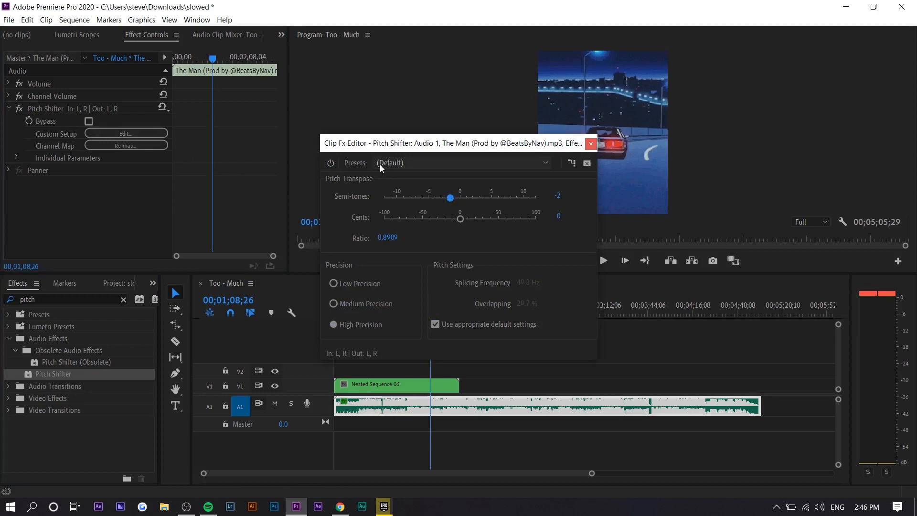
{"action": "left_click", "coordinate": [590, 143]}
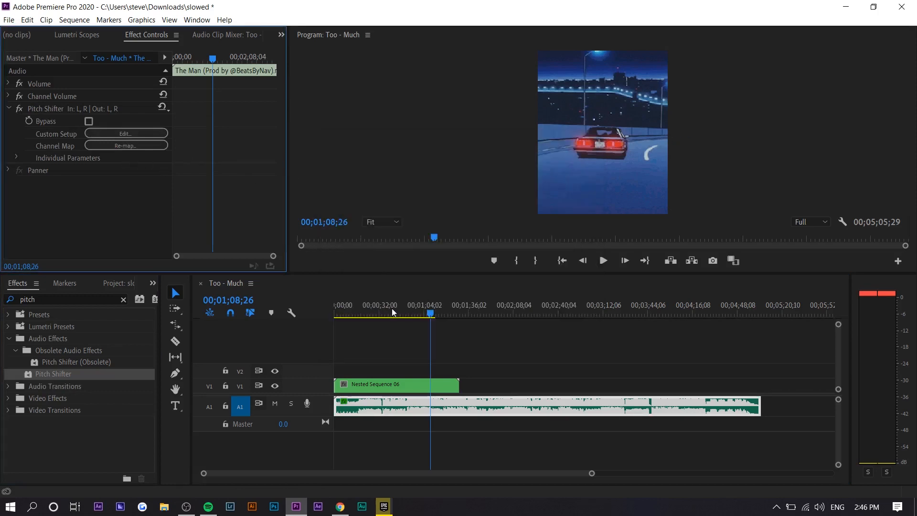
Play the pitch-shifted song from about 26 seconds and in the passage near 55 seconds, toggling Pitch Shifter to compare.
{"action": "left_click", "coordinate": [371, 315]}
{"action": "key", "text": "space"}
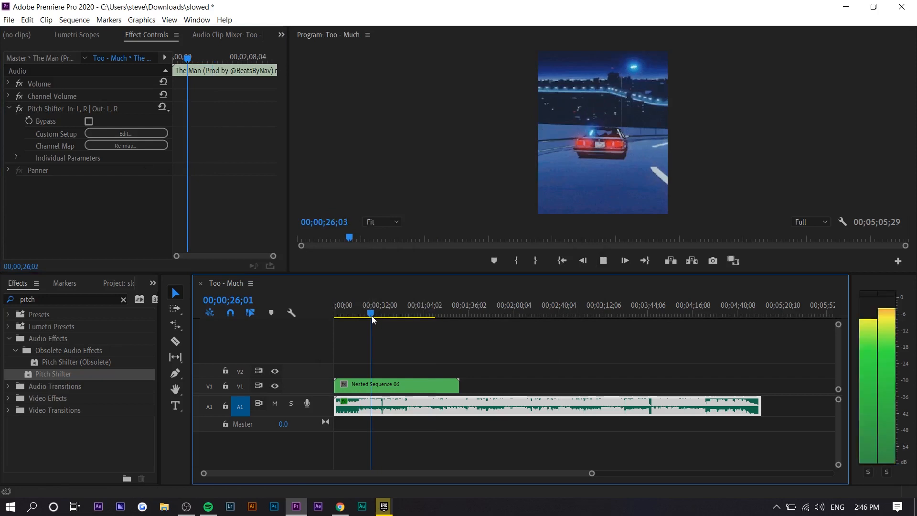
{"action": "left_click", "coordinate": [408, 314]}
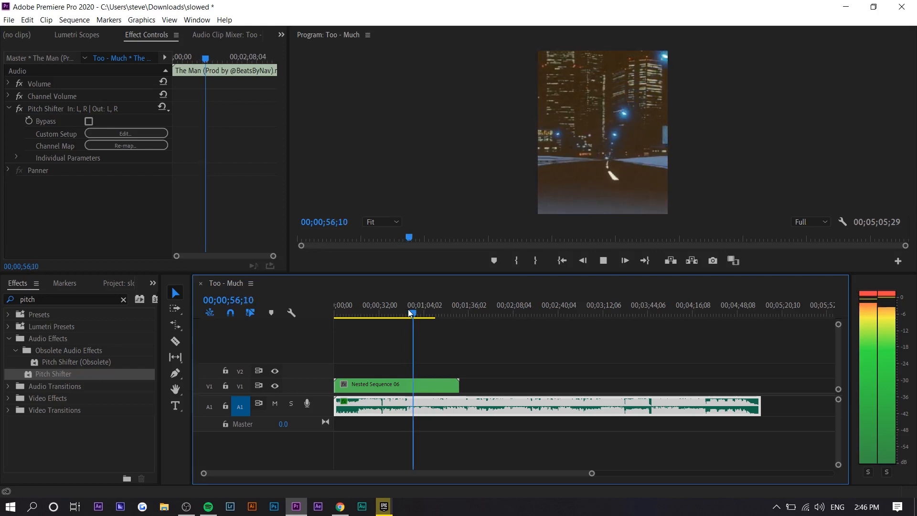
{"action": "key", "text": "space"}
{"action": "left_click", "coordinate": [19, 110]}
{"action": "key", "text": "space"}
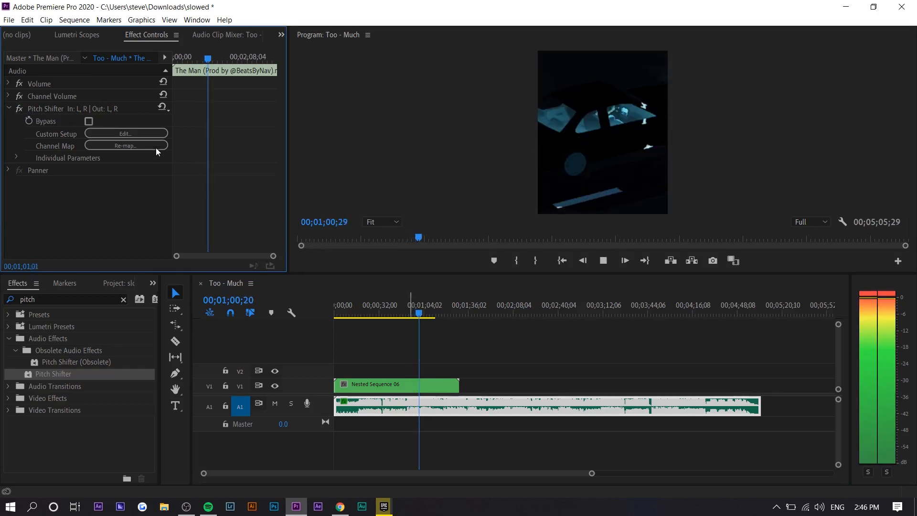
Check the Pitch Shifter's semi-tones setting and replay the song shortly before the one-minute mark.
{"action": "left_click", "coordinate": [152, 133]}
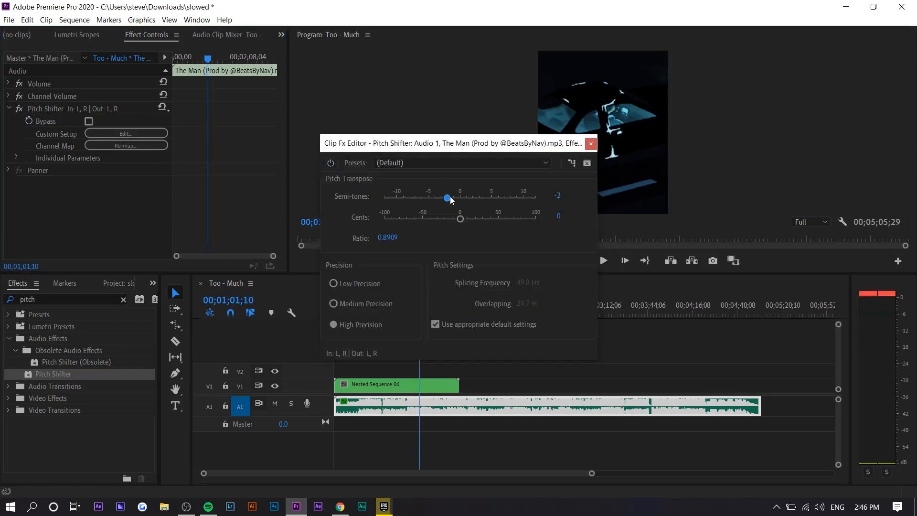
{"action": "left_click", "coordinate": [591, 144]}
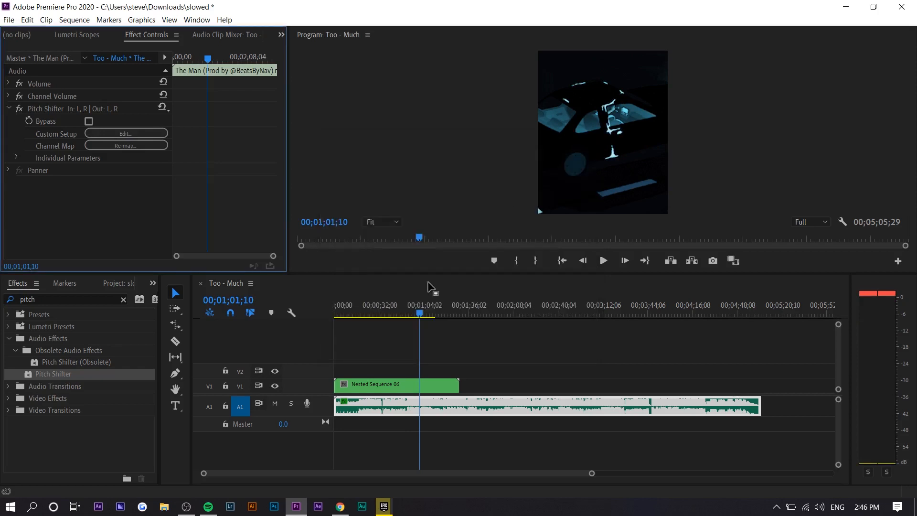
{"action": "left_click_drag", "start_coordinate": [418, 310], "coordinate": [406, 310]}
{"action": "key", "text": "space"}
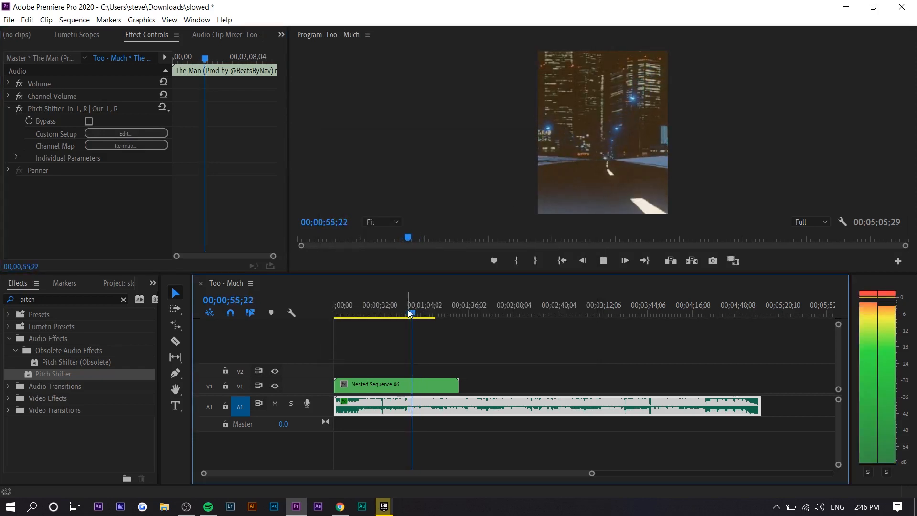
{"action": "key", "text": "space"}
Search the effects for reverb and apply Studio Reverb to the song clip.
{"action": "left_click", "coordinate": [77, 300]}
{"action": "double_click", "coordinate": [77, 300]}
{"action": "type", "text": "reverb"}
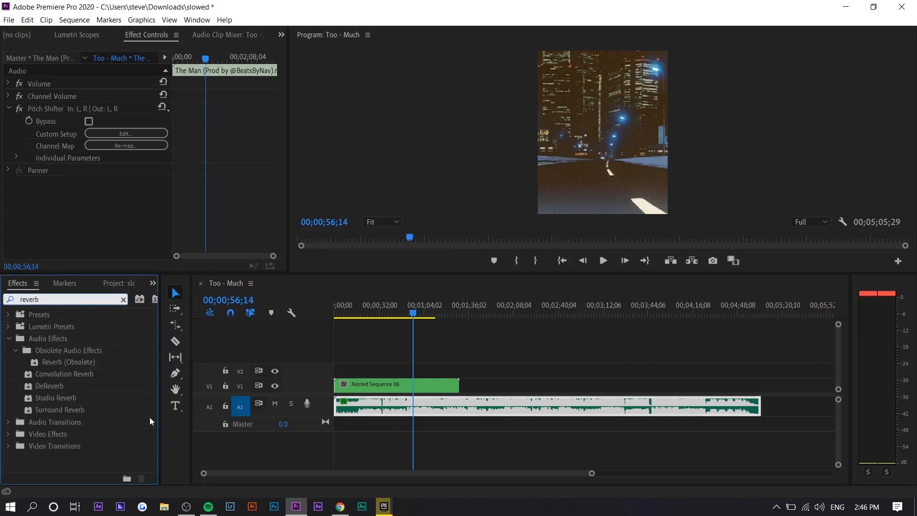
{"action": "left_click_drag", "start_coordinate": [45, 397], "coordinate": [395, 405]}
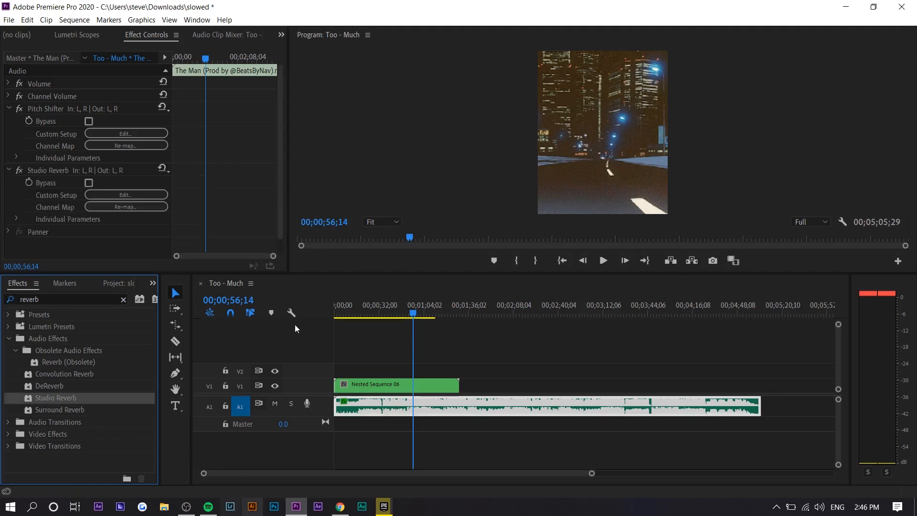
Play the song with reverb from about 42, 46 and 58 seconds.
{"action": "left_click", "coordinate": [391, 303]}
{"action": "key", "text": "space"}
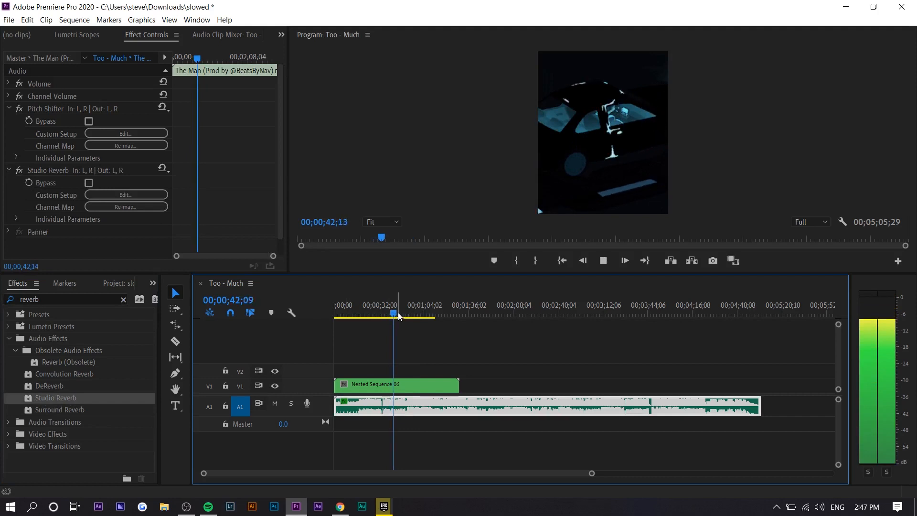
{"action": "key", "text": "space"}
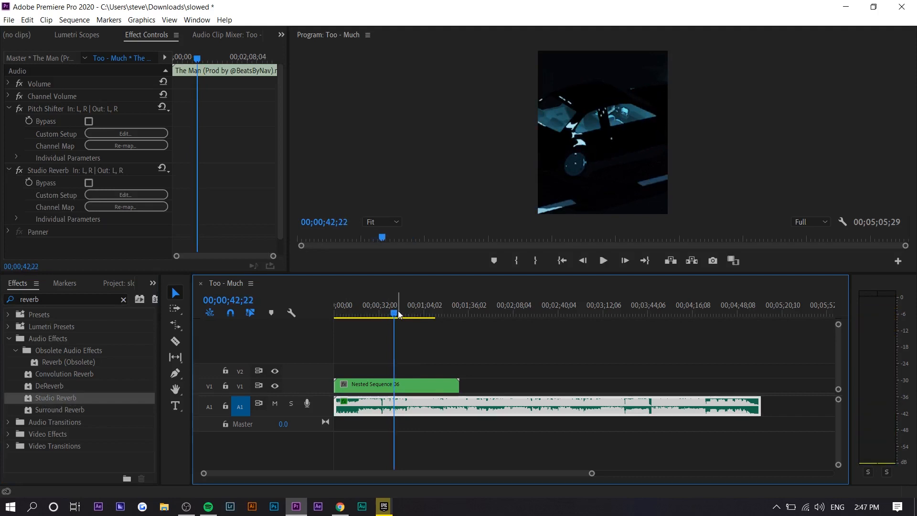
{"action": "left_click", "coordinate": [399, 311]}
{"action": "key", "text": "space"}
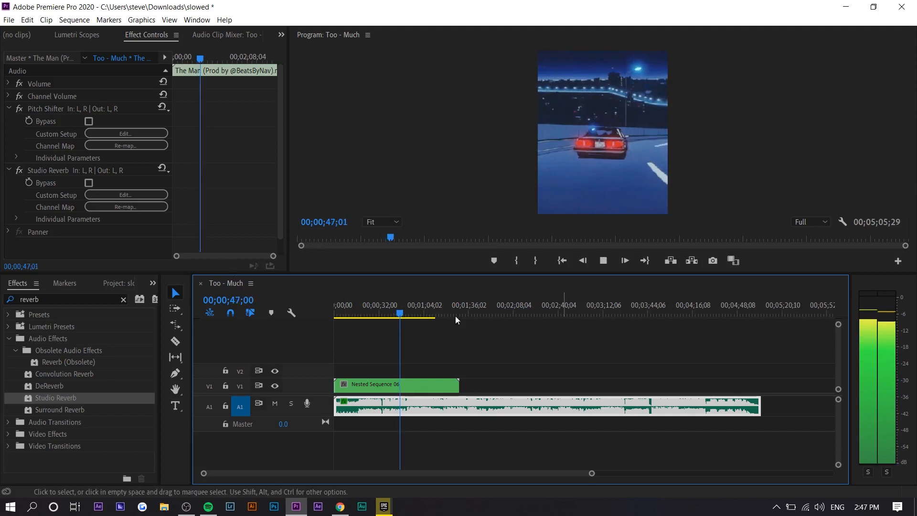
{"action": "left_click", "coordinate": [416, 312]}
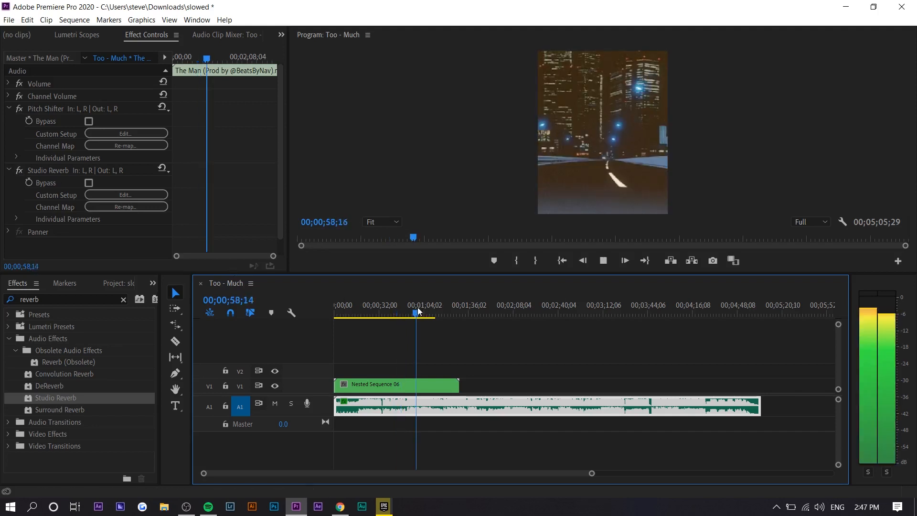
Toggle the Studio Reverb effect off and on during playback to compare the sound.
{"action": "left_click", "coordinate": [19, 170]}
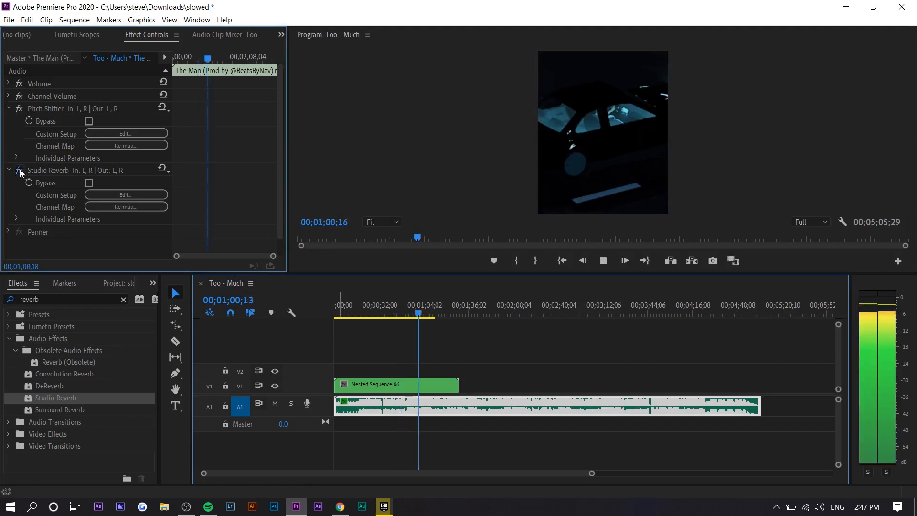
{"action": "left_click", "coordinate": [19, 170]}
{"action": "left_click", "coordinate": [19, 170]}
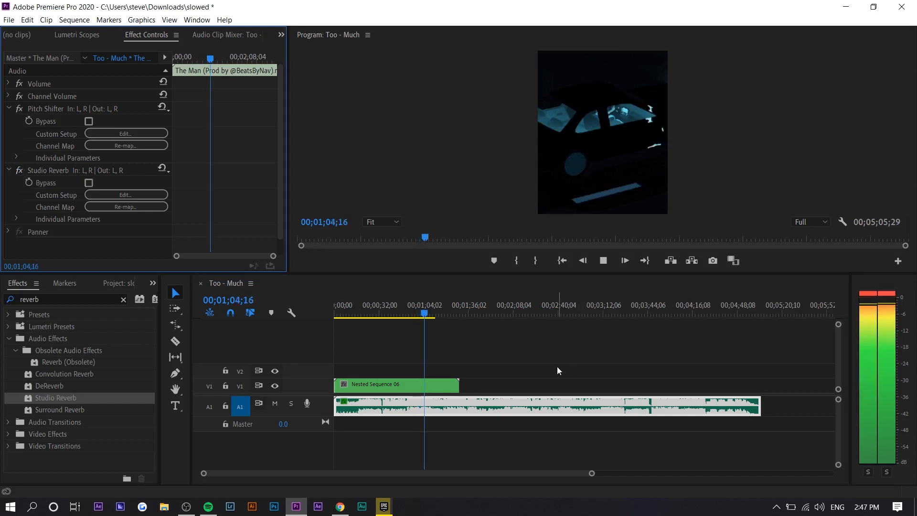
Set the song clip's speed to 80% and play back several passages of the slower version.
{"action": "right_click", "coordinate": [719, 406]}
{"action": "left_click", "coordinate": [744, 373]}
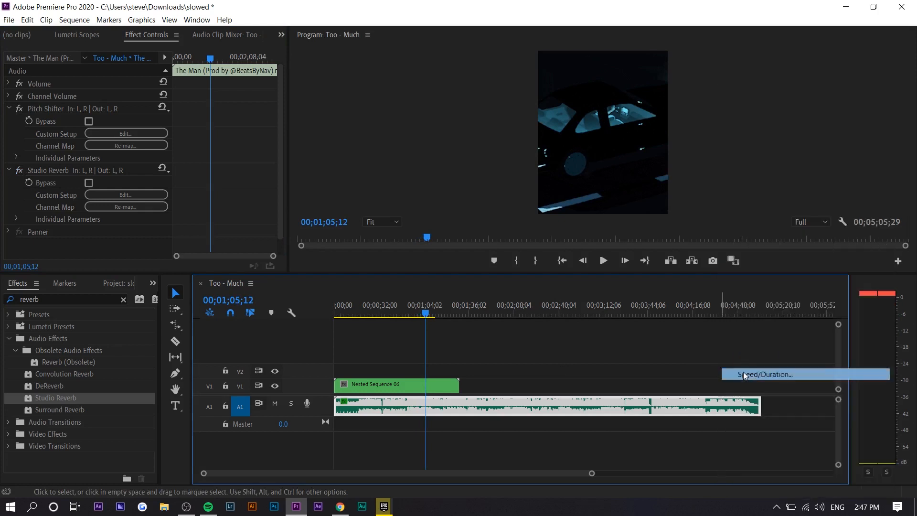
{"action": "type", "text": "80"}
{"action": "key", "text": "Return"}
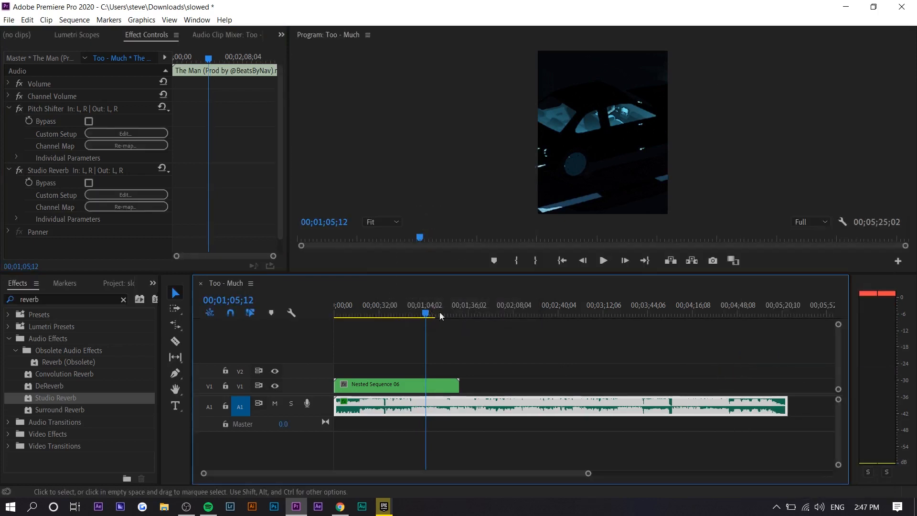
{"action": "left_click", "coordinate": [402, 313]}
{"action": "key", "text": "space"}
{"action": "left_click", "coordinate": [428, 313]}
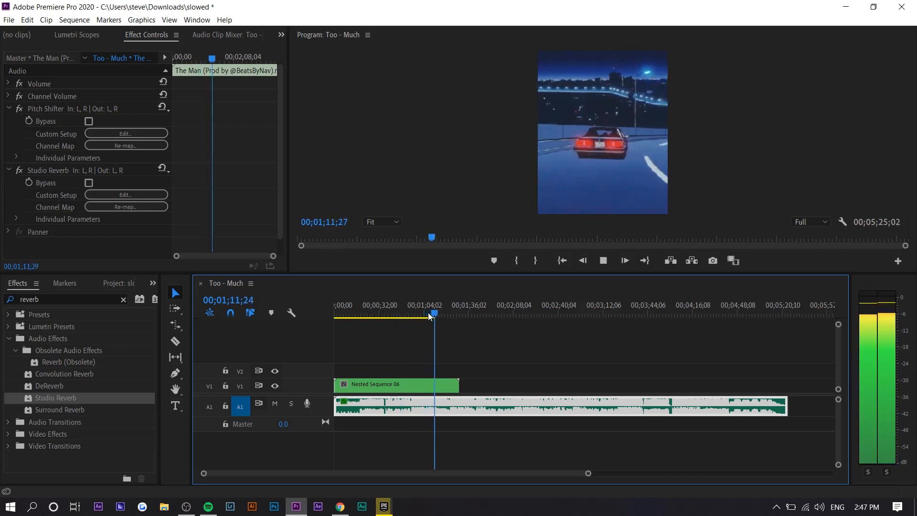
Stop playback, search the effects for "lowp" and apply the Lowpass audio effect to the song clip.
{"action": "key", "text": "space"}
{"action": "left_click", "coordinate": [61, 297]}
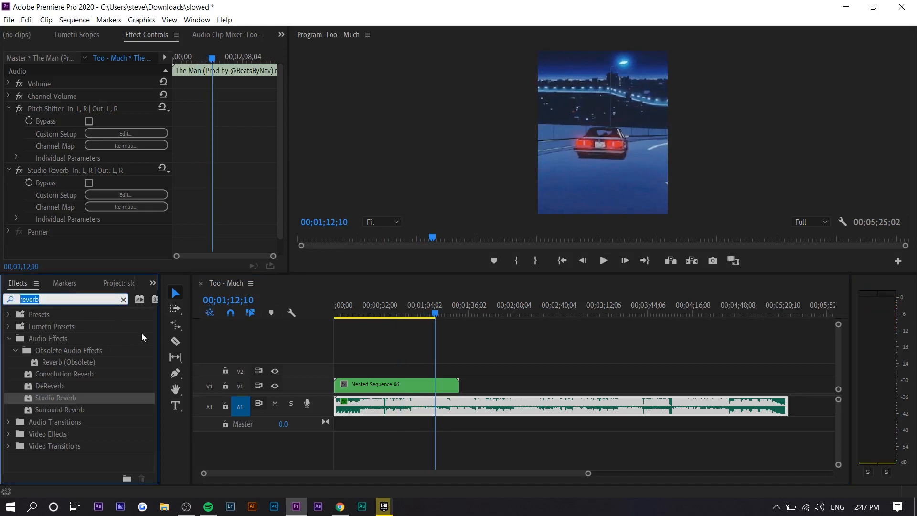
{"action": "type", "text": "lowp"}
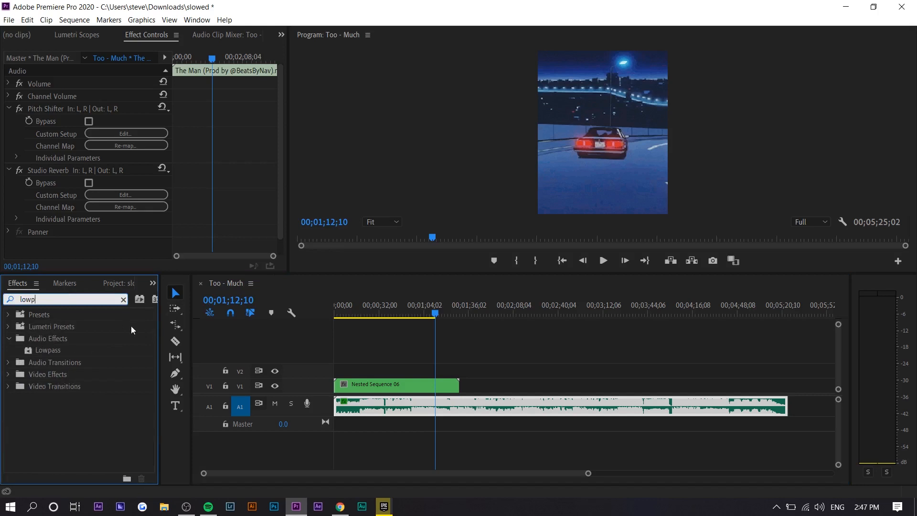
{"action": "left_click_drag", "start_coordinate": [72, 354], "coordinate": [352, 398]}
{"action": "scroll", "coordinate": [226, 219], "scroll_direction": "down", "scroll_amount": 3}
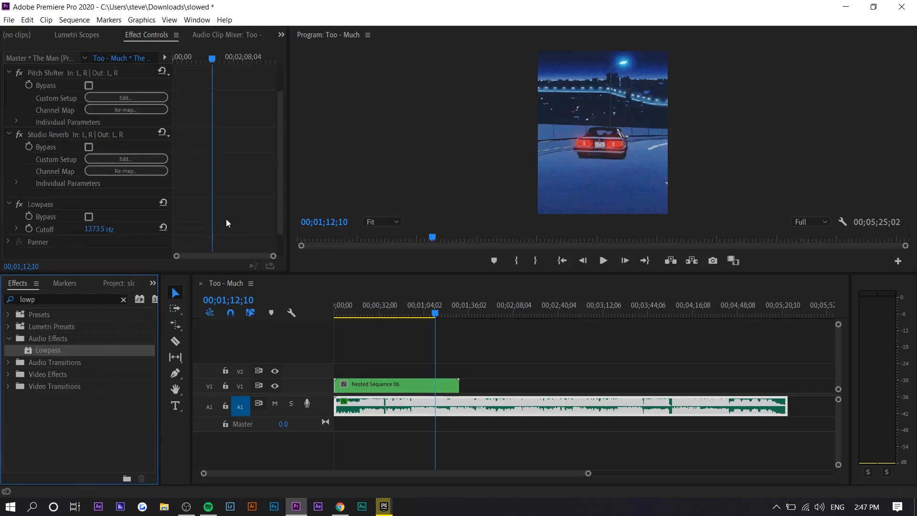
Play the song with Lowpass from about 50 seconds and 1 minute, and set the Lowpass cutoff to 5556.4 Hz.
{"action": "left_click", "coordinate": [403, 309]}
{"action": "key", "text": "space"}
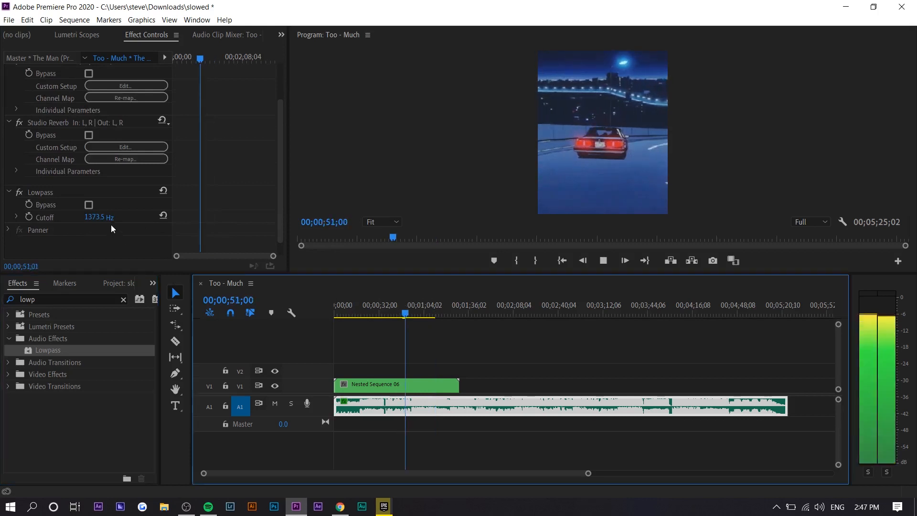
{"action": "left_click", "coordinate": [420, 306]}
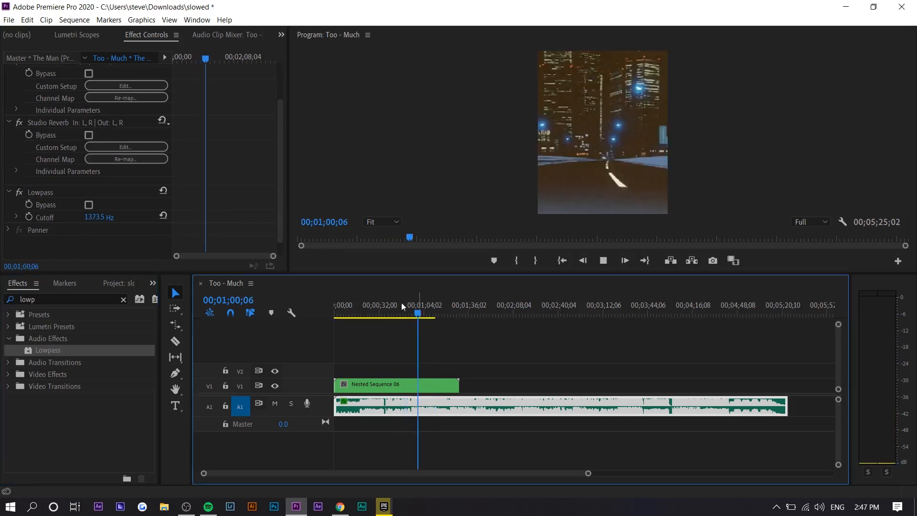
{"action": "left_click_drag", "start_coordinate": [107, 218], "coordinate": [64, 232]}
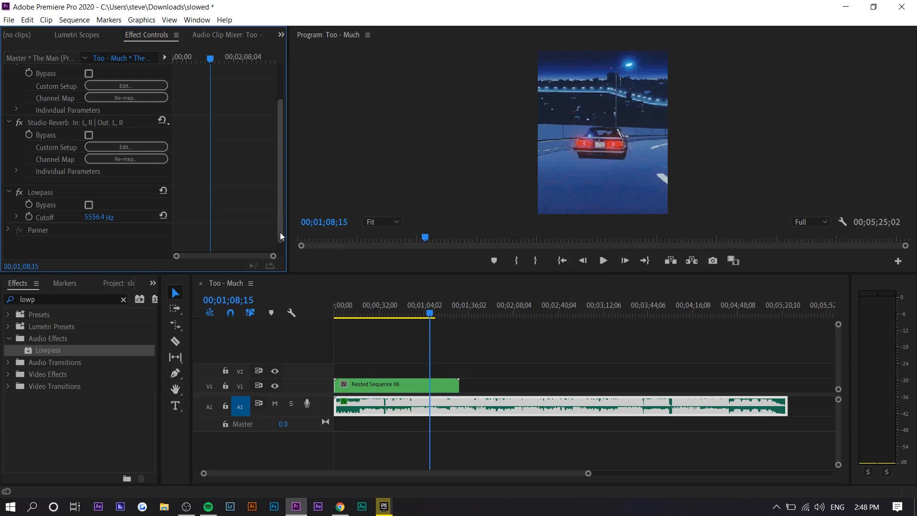
Play back the filtered song from before the one-minute mark to about 1:05, pausing once at about 58 seconds.
{"action": "left_click", "coordinate": [407, 314]}
{"action": "key", "text": "space"}
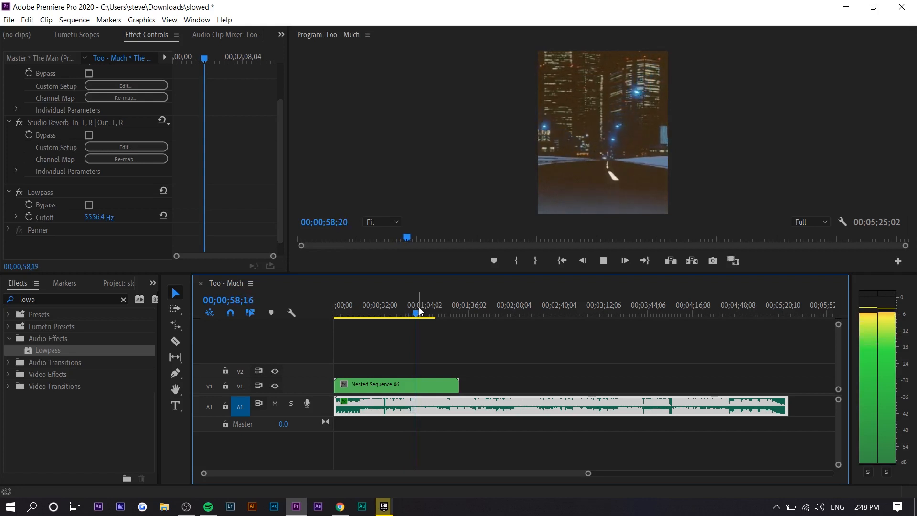
{"action": "key", "text": "space"}
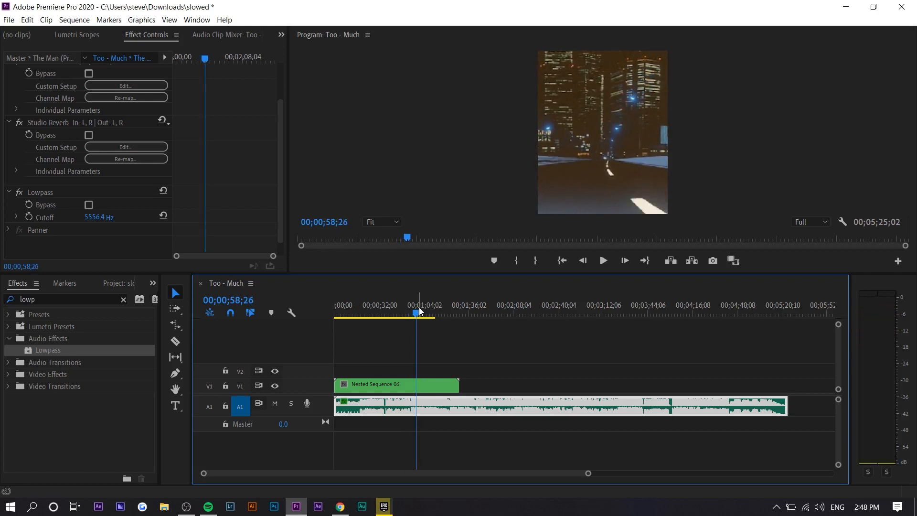
{"action": "key", "text": "space"}
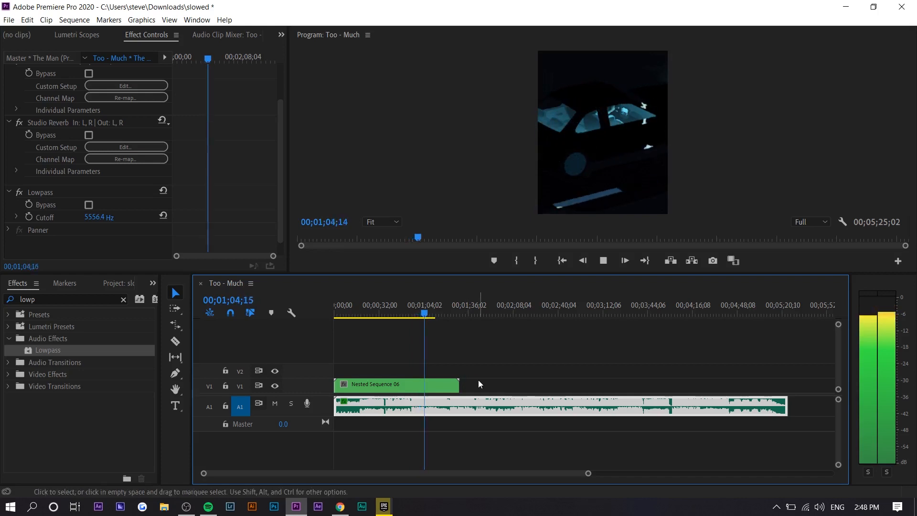
{"action": "key", "text": "space"}
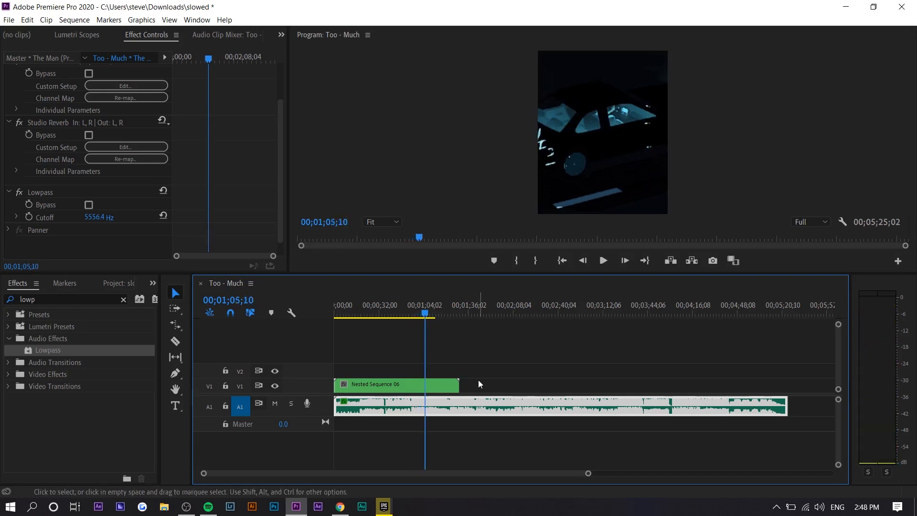